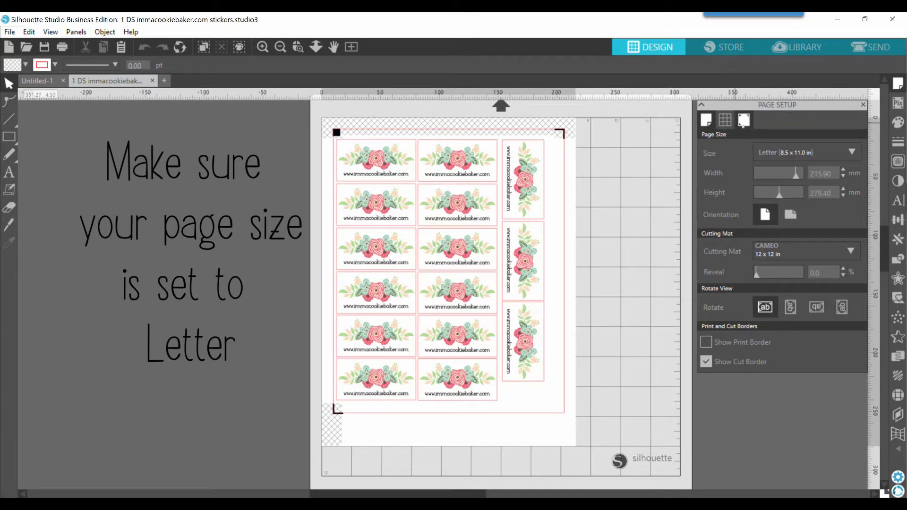
# Step: Open the Registration Marks settings and keep the Type 1 (CAMEO, Portrait, Curio) style
pyautogui.click(744, 121)
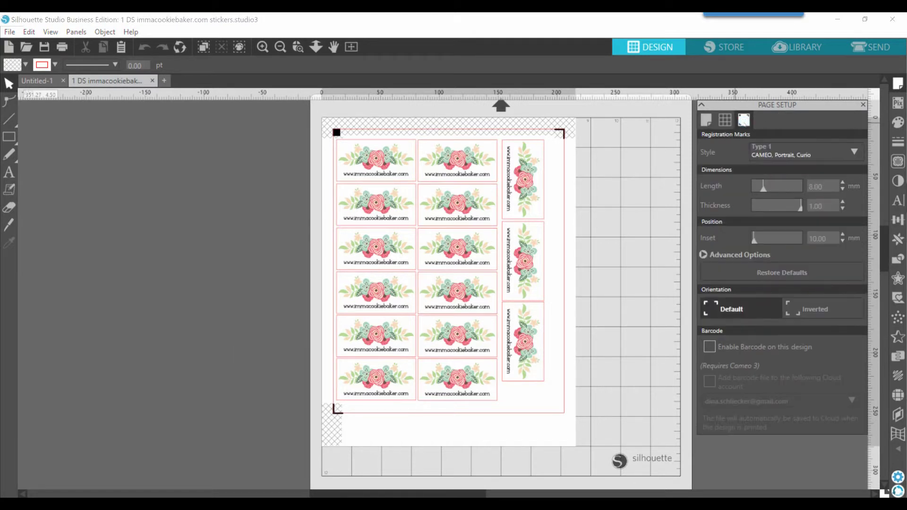
pyautogui.click(773, 155)
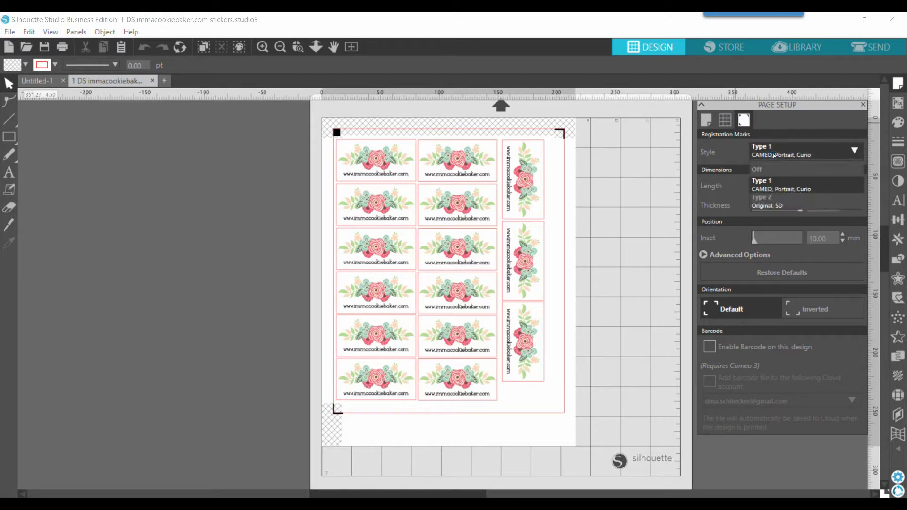
pyautogui.click(761, 189)
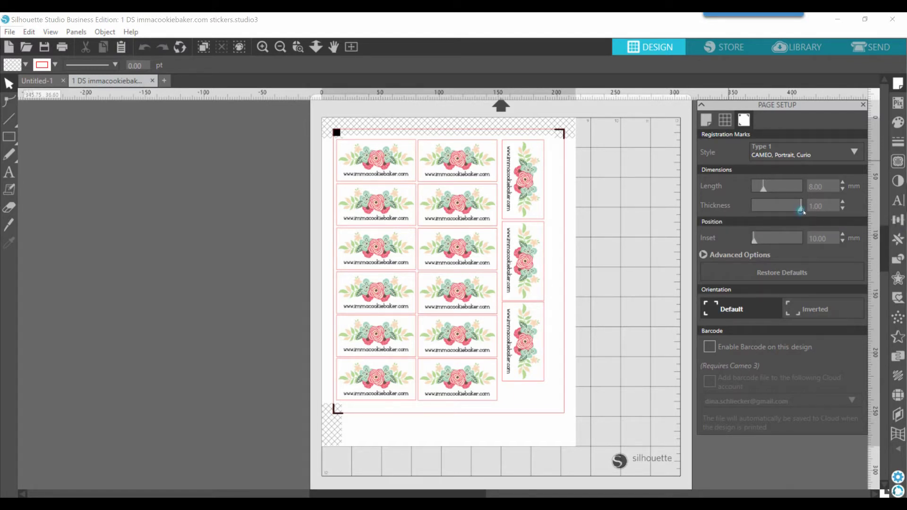
pyautogui.click(753, 239)
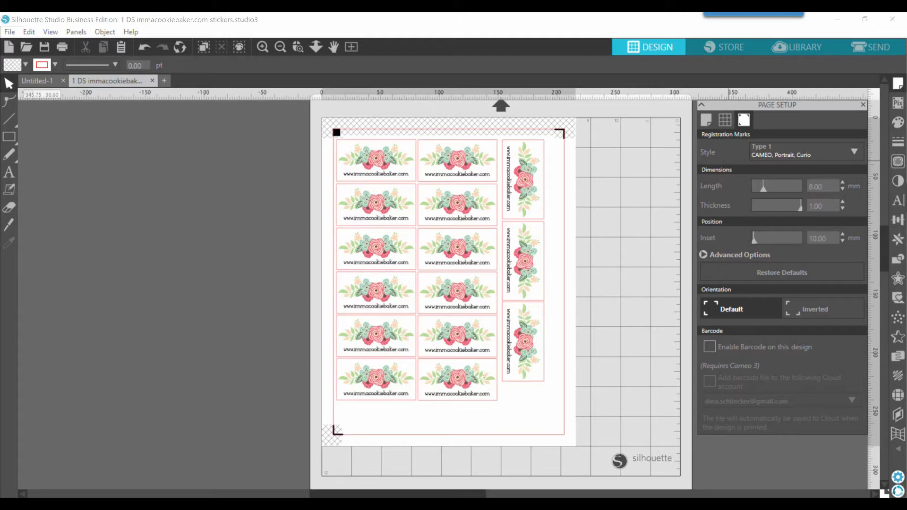
# Step: Select all the floral stickers, move them down and right inside the registration border, then deselect
pyautogui.click(301, 140)
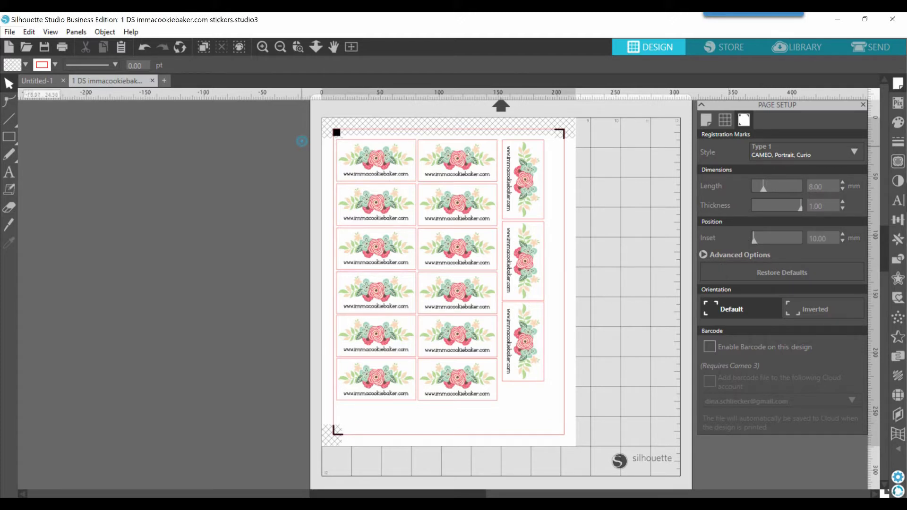
pyautogui.moveTo(538, 371); pyautogui.dragTo(530, 397)
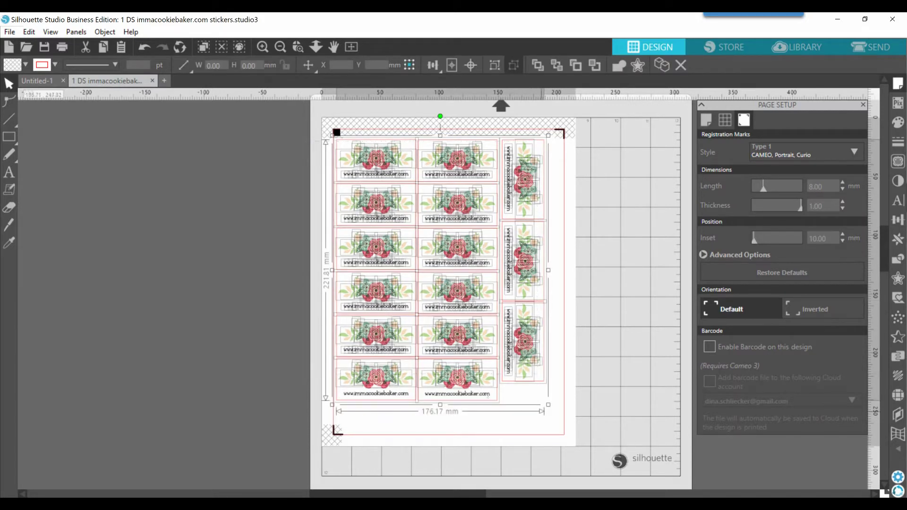
pyautogui.click(498, 405)
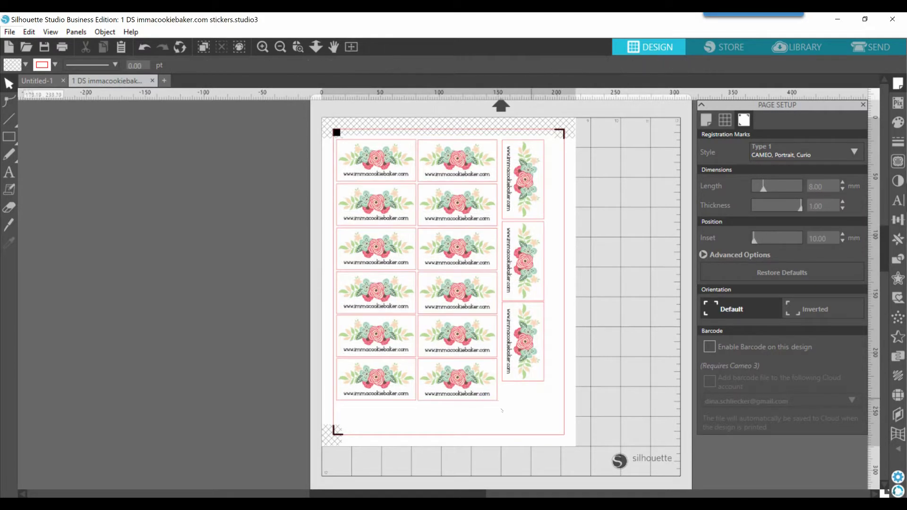
pyautogui.click(488, 396)
pyautogui.moveTo(298, 133); pyautogui.dragTo(552, 425)
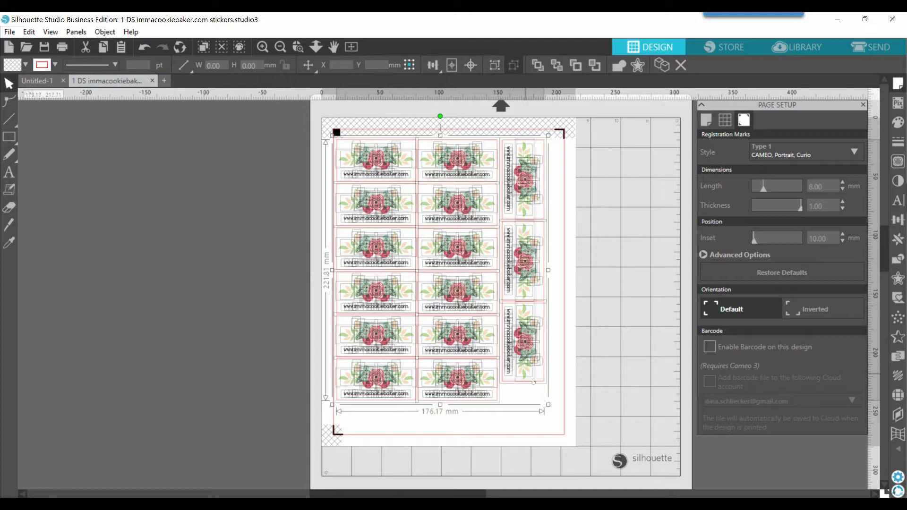
pyautogui.moveTo(536, 382); pyautogui.dragTo(538, 379)
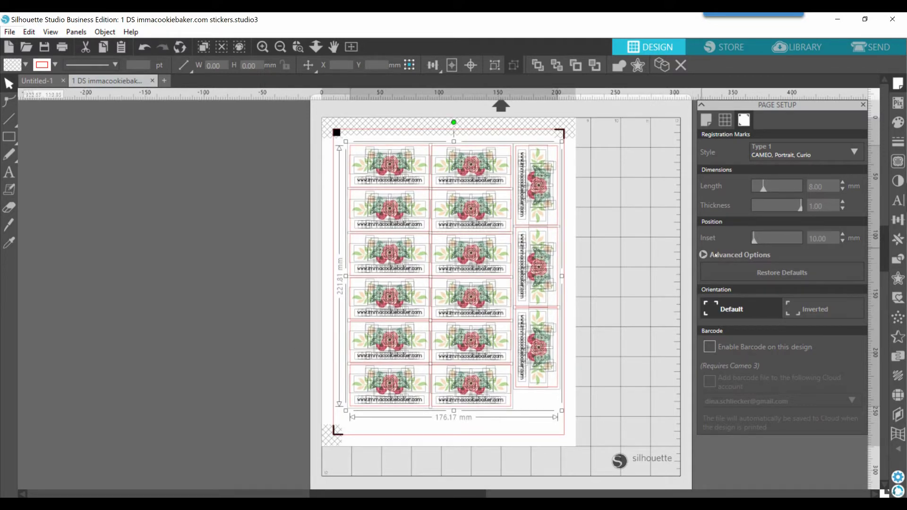
pyautogui.press('Escape')
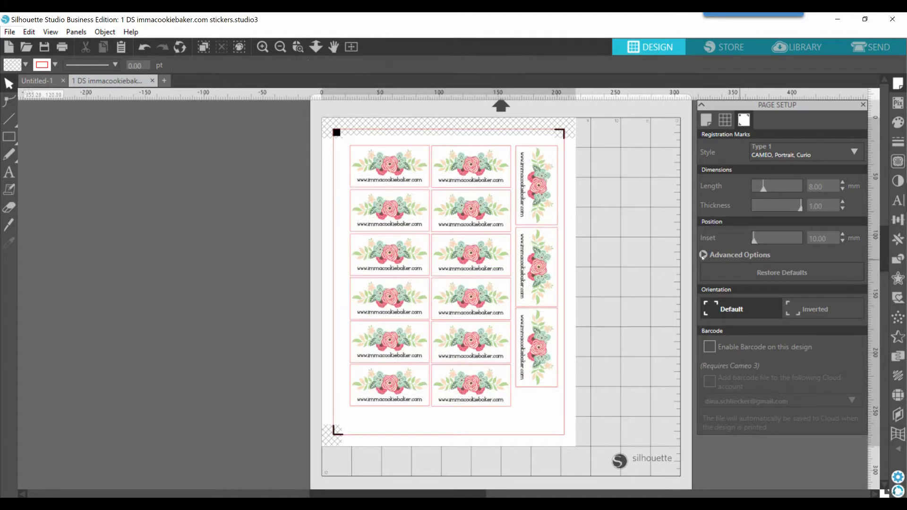
# Step: Expand the registration Advanced Options and set the Bottom Inset to 24.00 mm
pyautogui.click(704, 255)
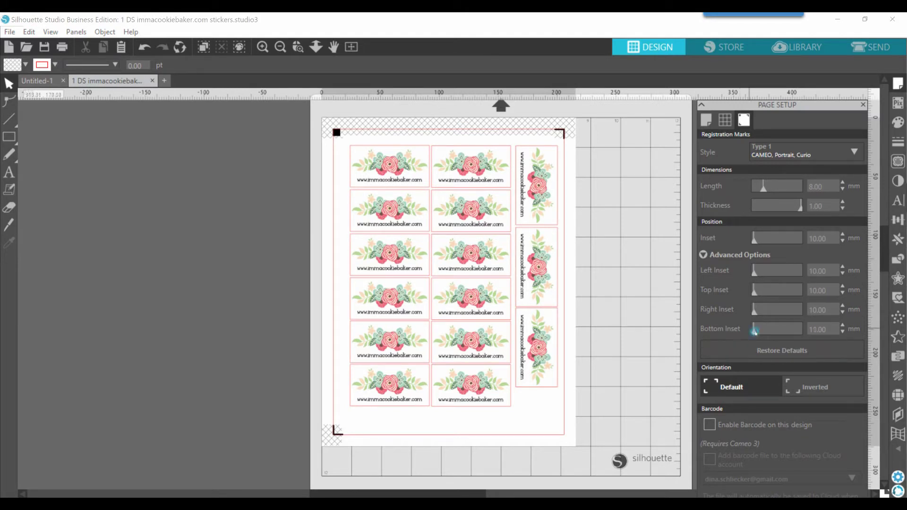
pyautogui.moveTo(755, 329); pyautogui.dragTo(761, 334)
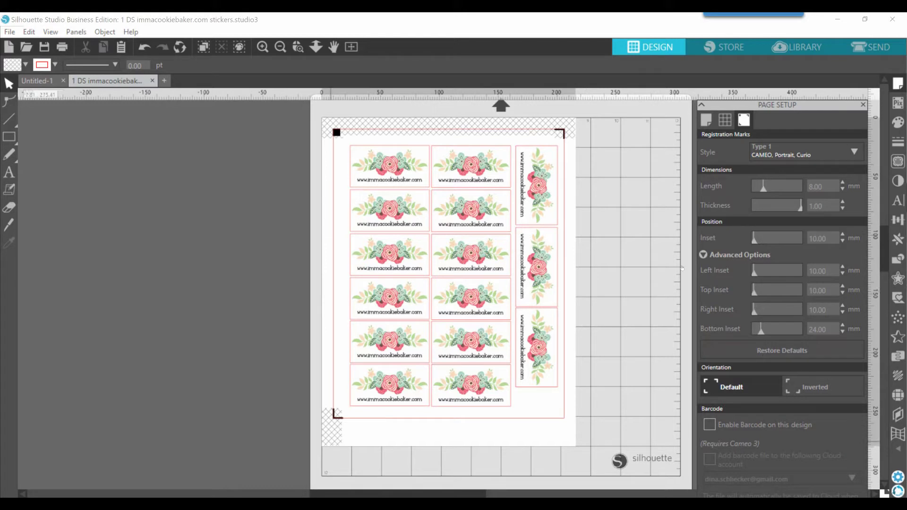
pyautogui.moveTo(761, 332); pyautogui.dragTo(780, 335)
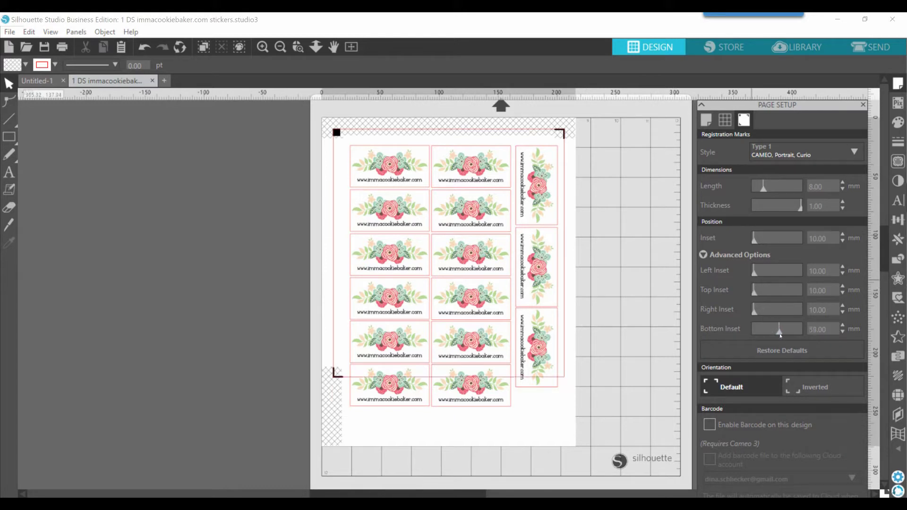
pyautogui.moveTo(781, 335); pyautogui.dragTo(791, 339)
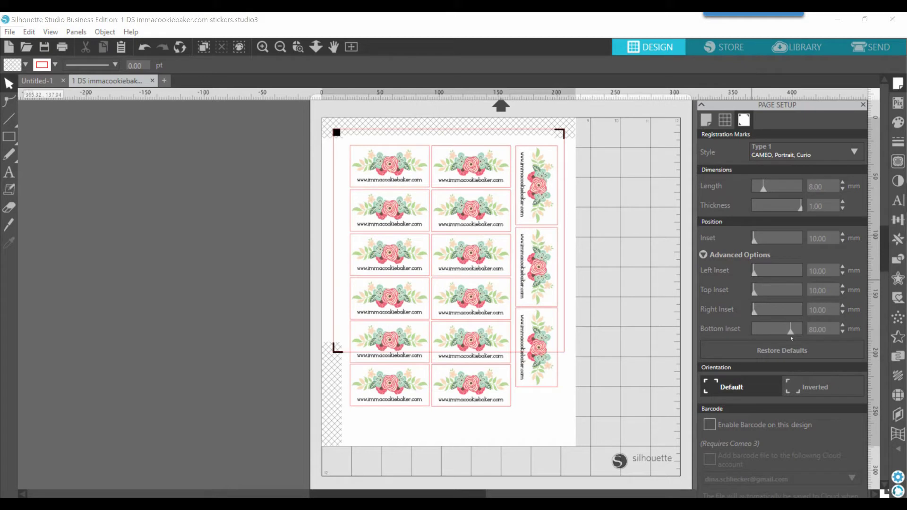
pyautogui.moveTo(789, 337); pyautogui.dragTo(761, 339)
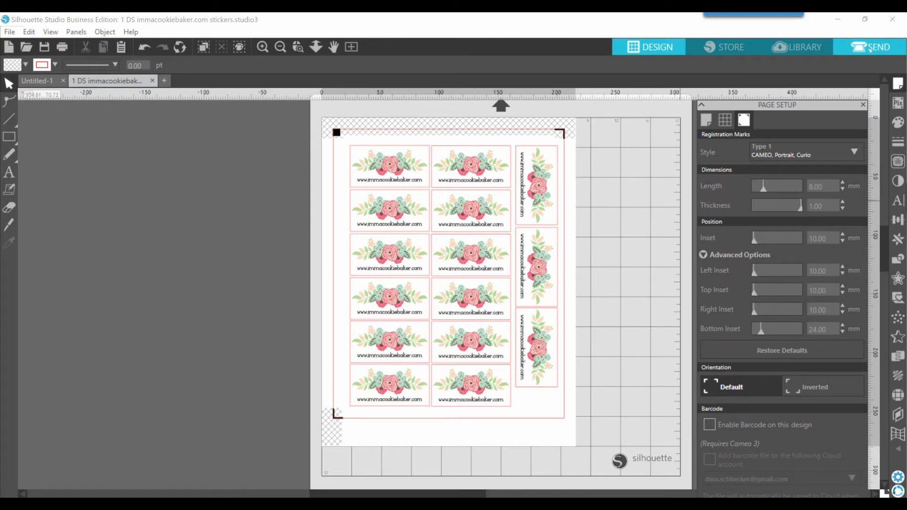
pyautogui.click(871, 48)
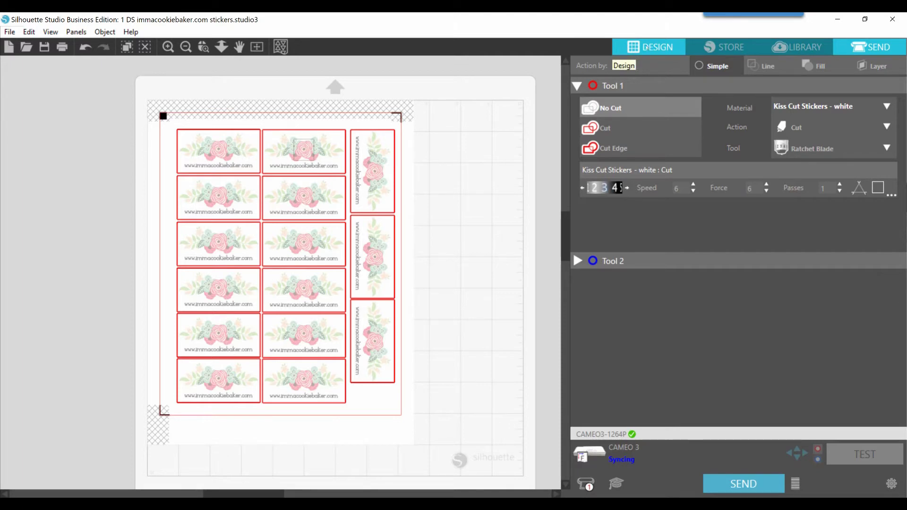
pyautogui.click(647, 47)
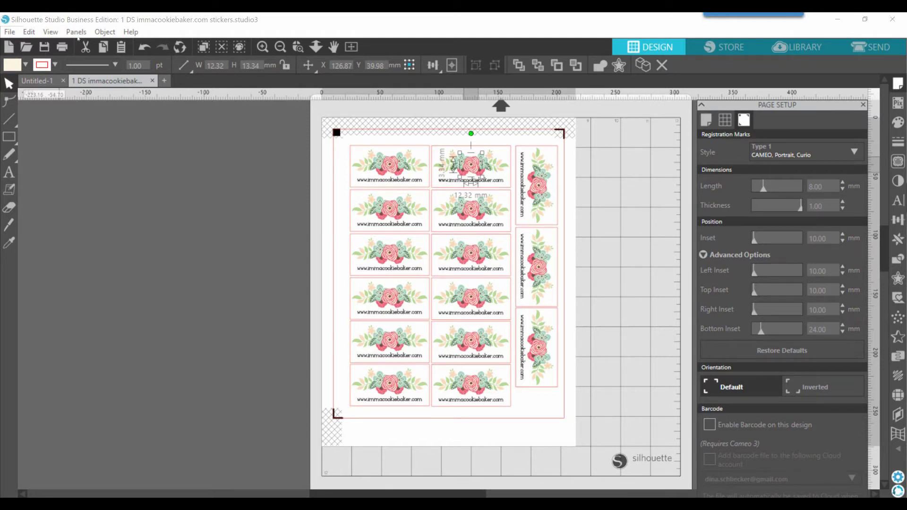
pyautogui.click(9, 32)
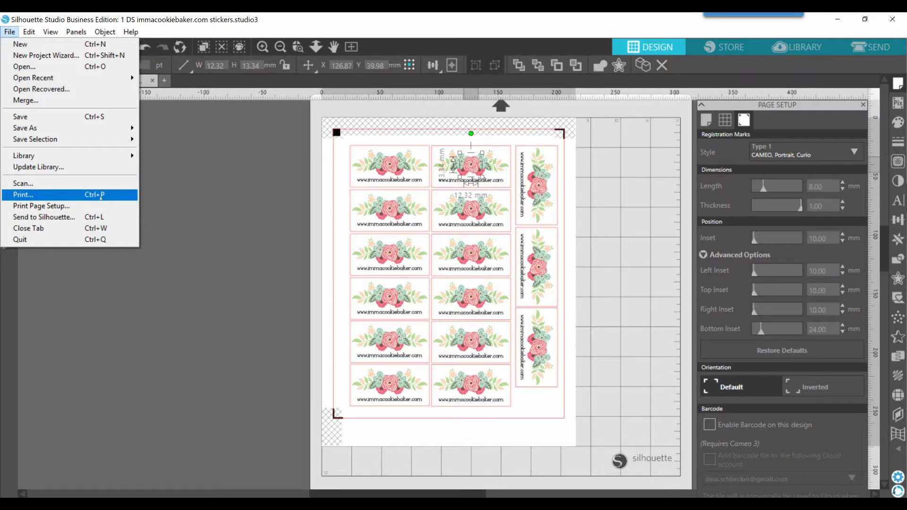
pyautogui.click(100, 196)
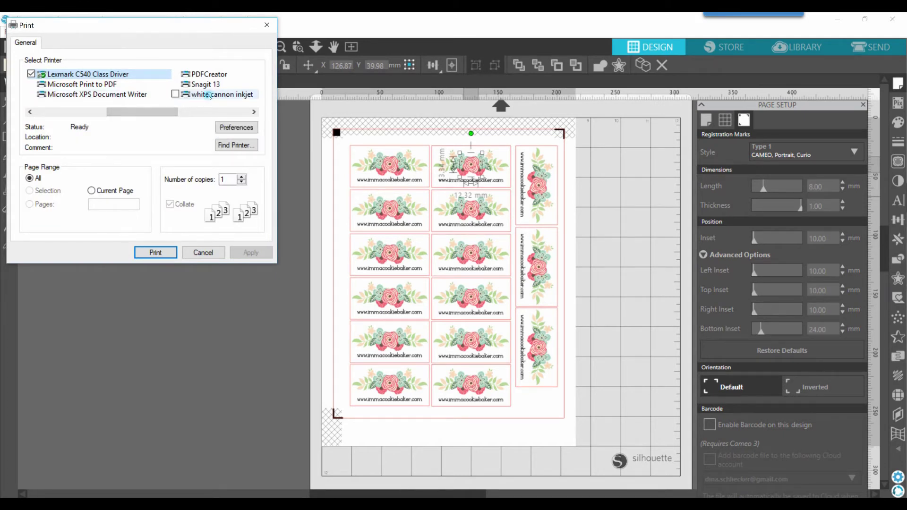
pyautogui.click(210, 95)
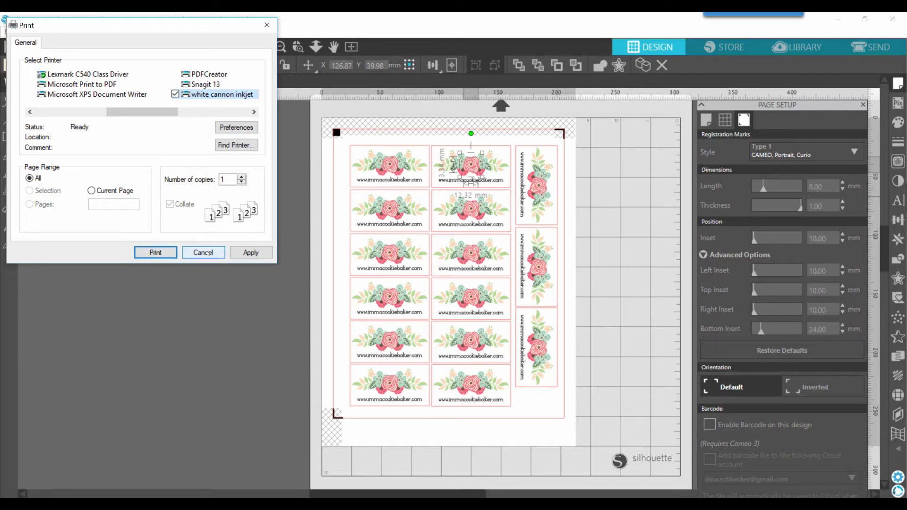
pyautogui.click(204, 252)
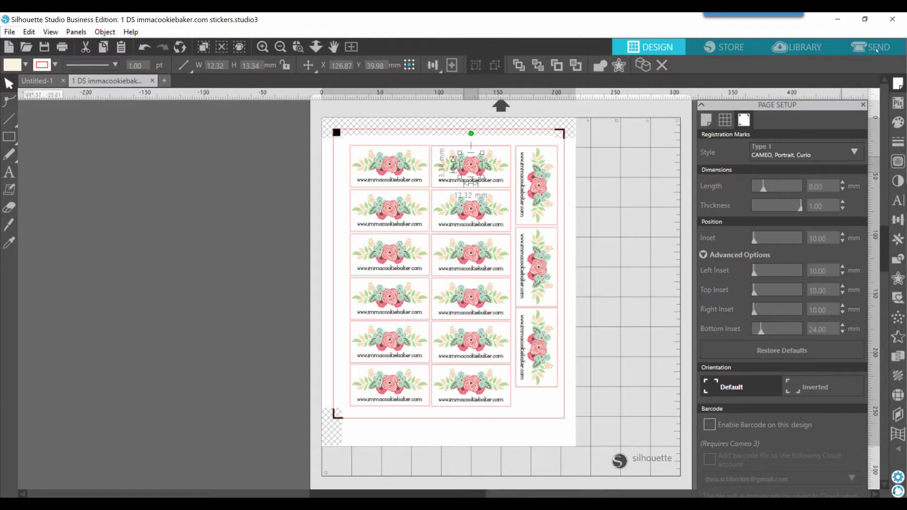
# Step: In the Send panel, choose Kiss Cut Stickers - white as the cutting material
pyautogui.click(876, 48)
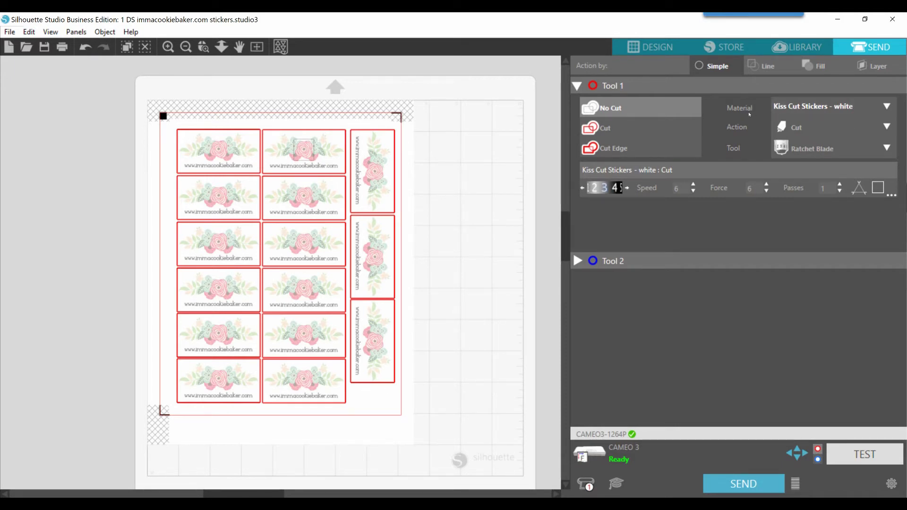
pyautogui.click(888, 108)
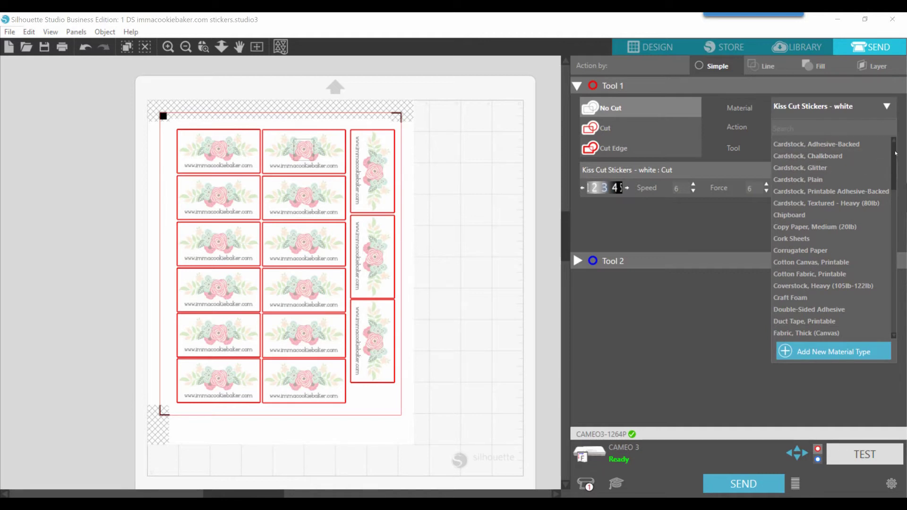
pyautogui.moveTo(895, 150); pyautogui.dragTo(896, 310)
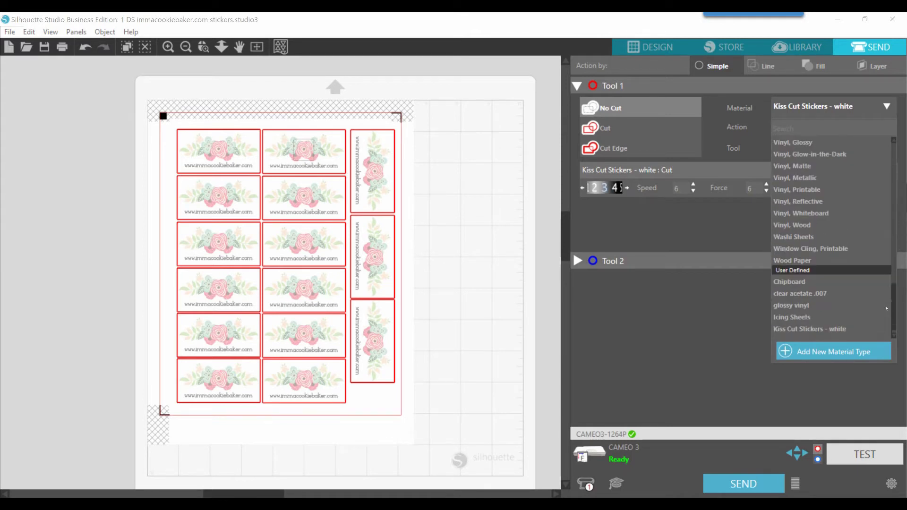
pyautogui.click(800, 324)
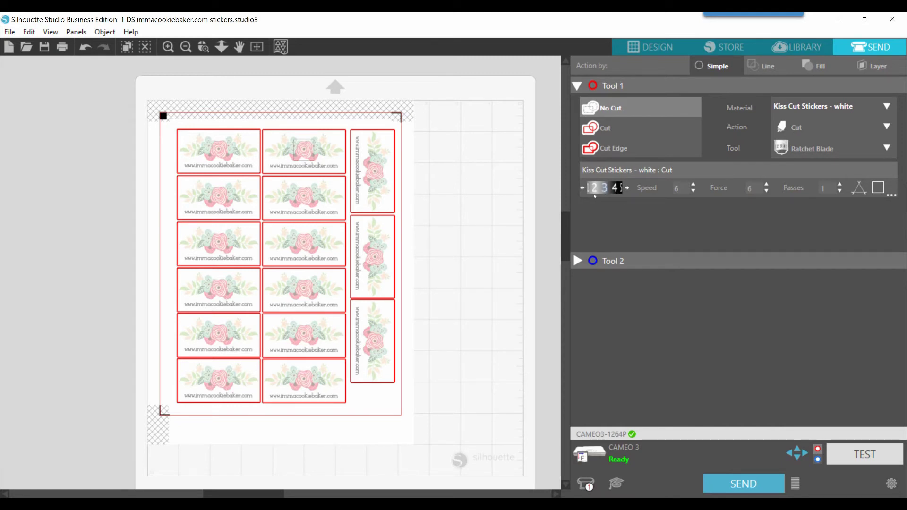
# Step: Switch the cutting tool to AutoBlade, then reopen the blade choices
pyautogui.click(807, 151)
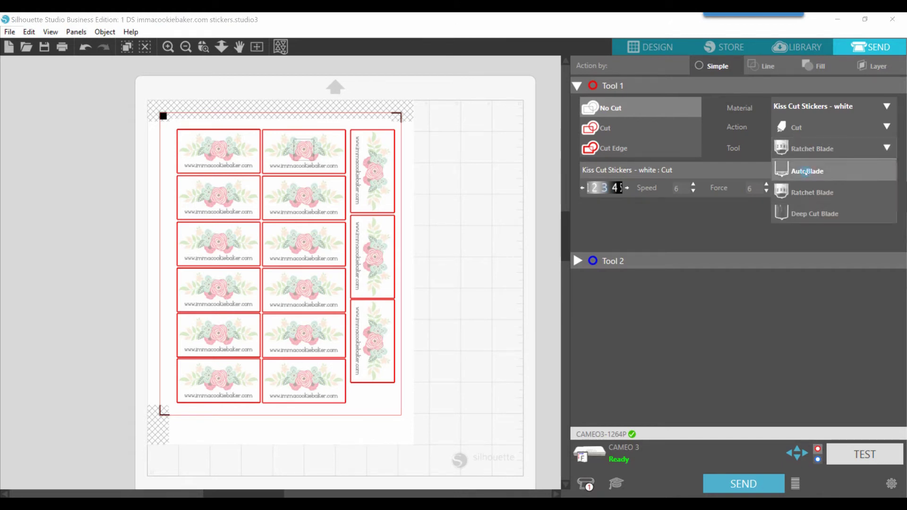
pyautogui.click(807, 170)
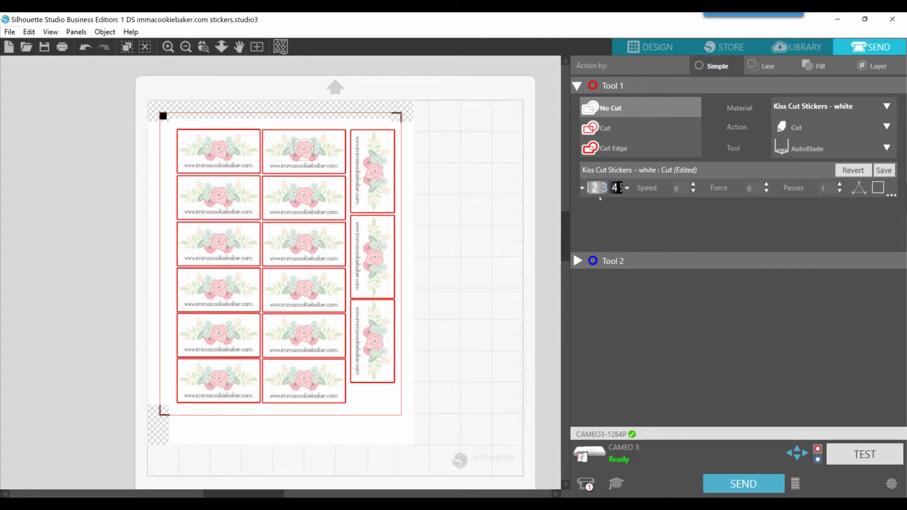
pyautogui.click(809, 148)
# Step: Set the cutting tool back to Ratchet Blade
pyautogui.click(803, 193)
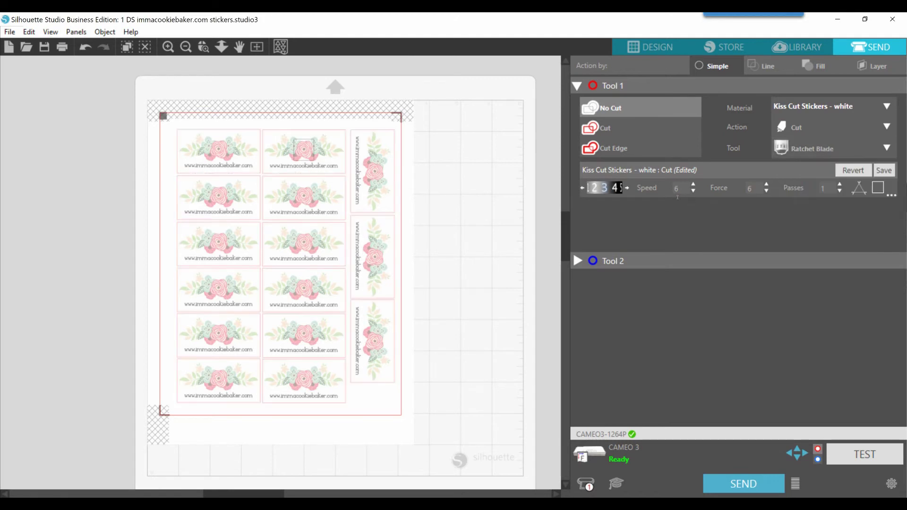